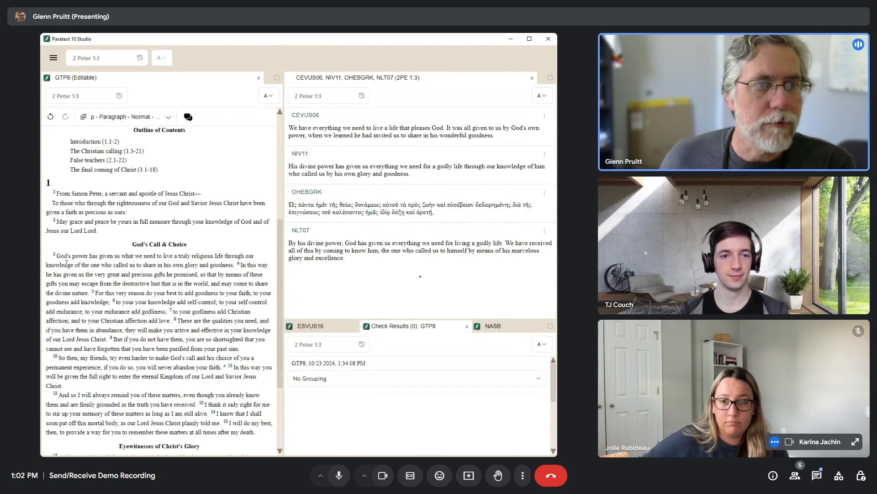
# Replace "truly religious" with "godly" in 2 Peter 1:3 of the GTP8 project.
pyautogui.moveTo(58, 255); pyautogui.dragTo(235, 266)
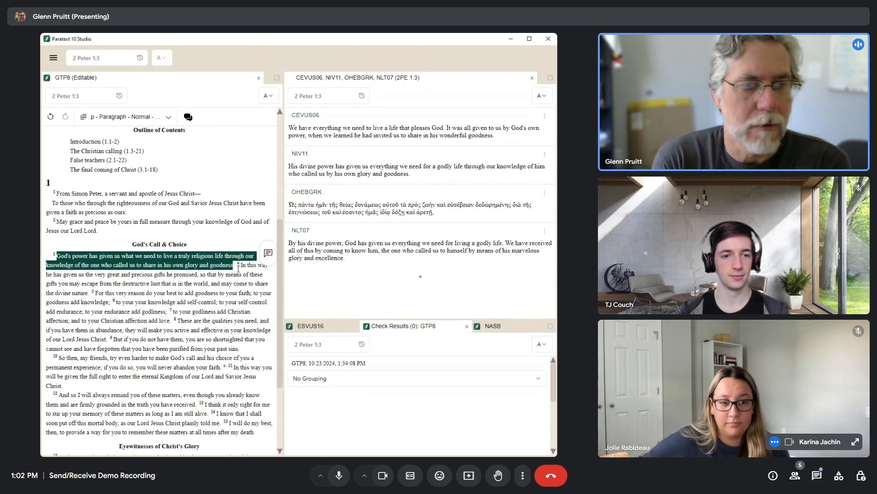
pyautogui.click(216, 258)
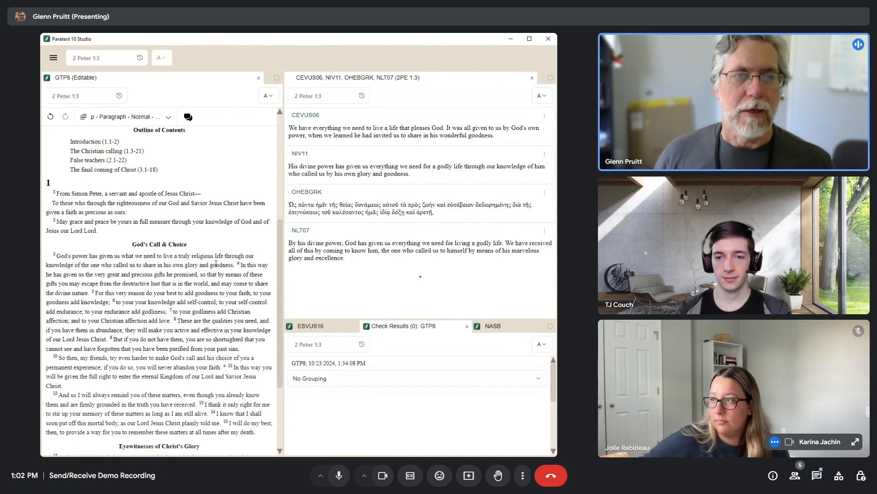
pyautogui.hotkey('shift', 'Left')
pyautogui.hotkey('shift', 'Left')
pyautogui.hotkey('shift', 'Left')
pyautogui.hotkey('shift', 'Left')
pyautogui.hotkey('shift', 'Left')
pyautogui.hotkey('shift', 'Left')
pyautogui.hotkey('shift', 'Left')
pyautogui.hotkey('shift', 'Left')
pyautogui.hotkey('shift', 'Left')
pyautogui.hotkey('shift', 'Left')
pyautogui.hotkey('shift', 'Left')
pyautogui.hotkey('shift', 'Left')
pyautogui.hotkey('shift', 'Left')
pyautogui.hotkey('shift', 'Left')
pyautogui.hotkey('shift', 'Left')
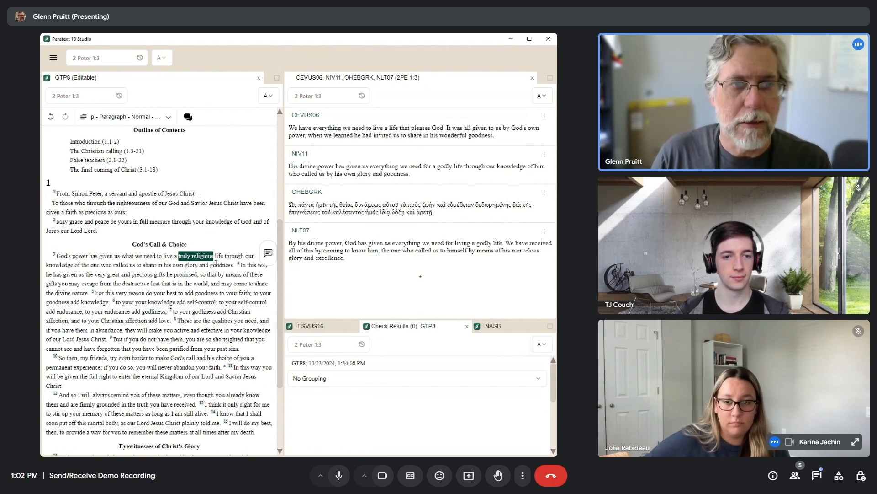
pyautogui.write('go')
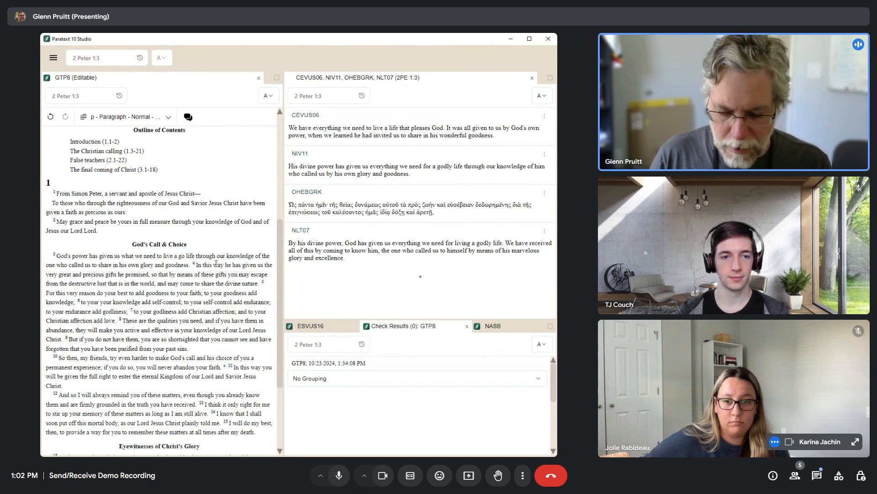
pyautogui.write('dly')
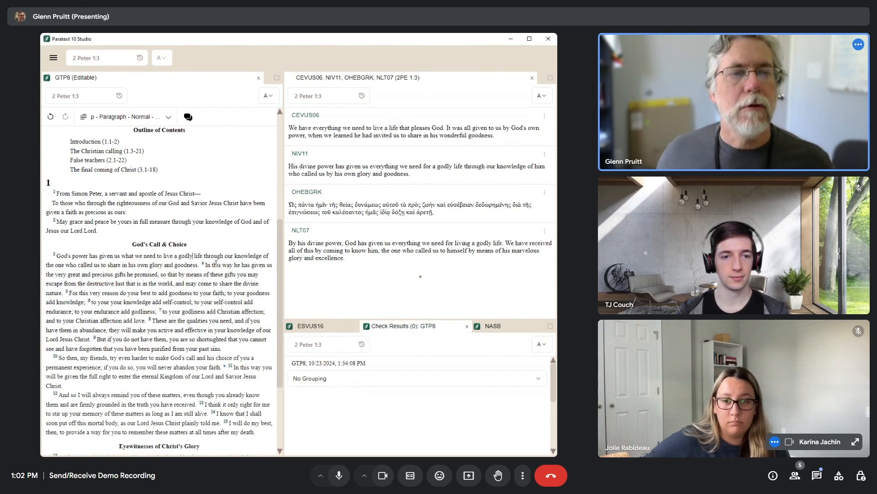
# Run Send/Receive on the GTP8 project to share the "godly" edit, and close the results.
pyautogui.click(46, 78)
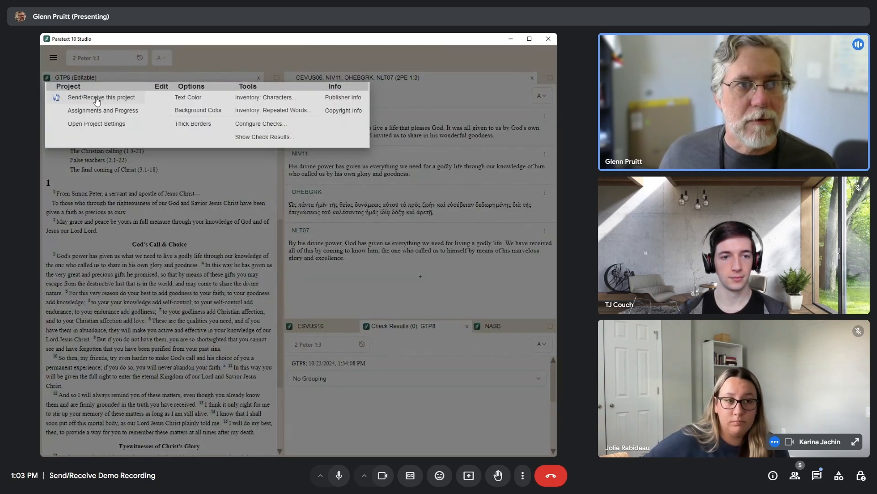
pyautogui.click(97, 102)
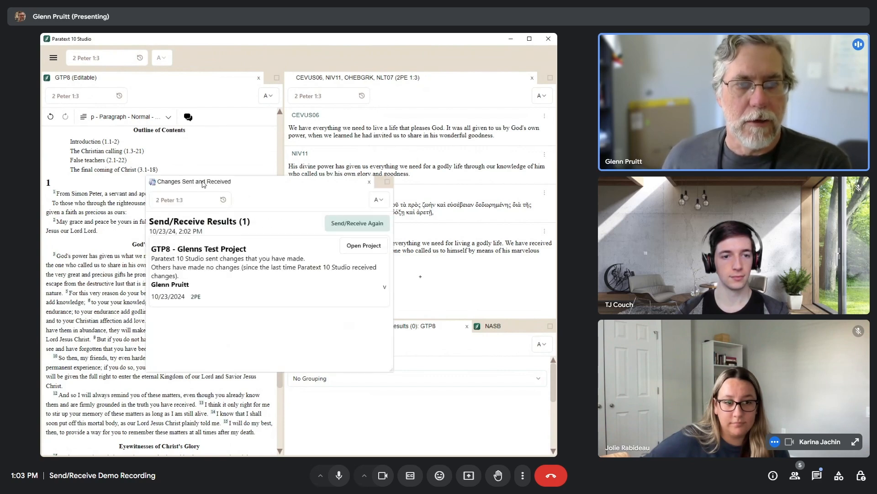
pyautogui.click(369, 182)
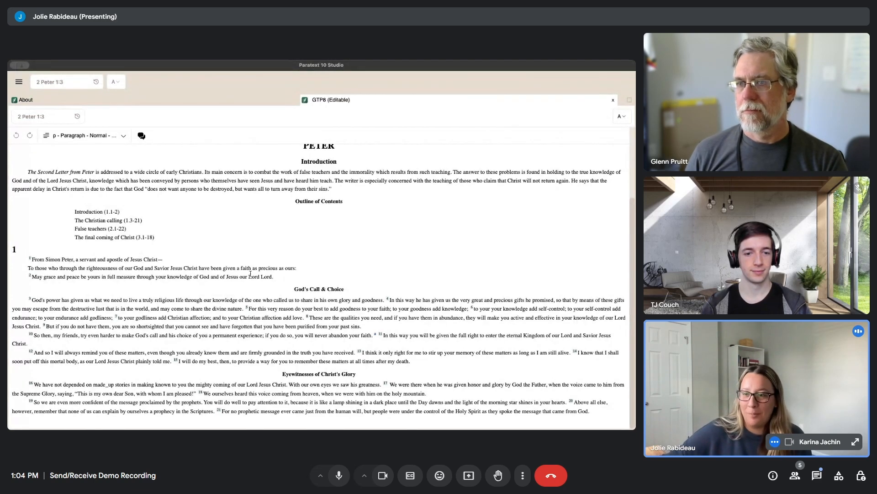
# Run Send/Receive on this copy of the GTP8 project to get the shared changes, and close the results.
pyautogui.click(308, 104)
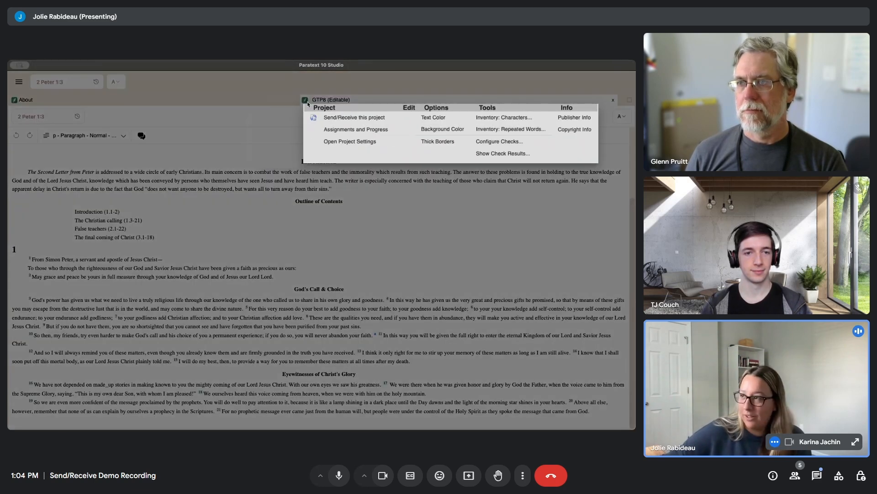
pyautogui.click(326, 117)
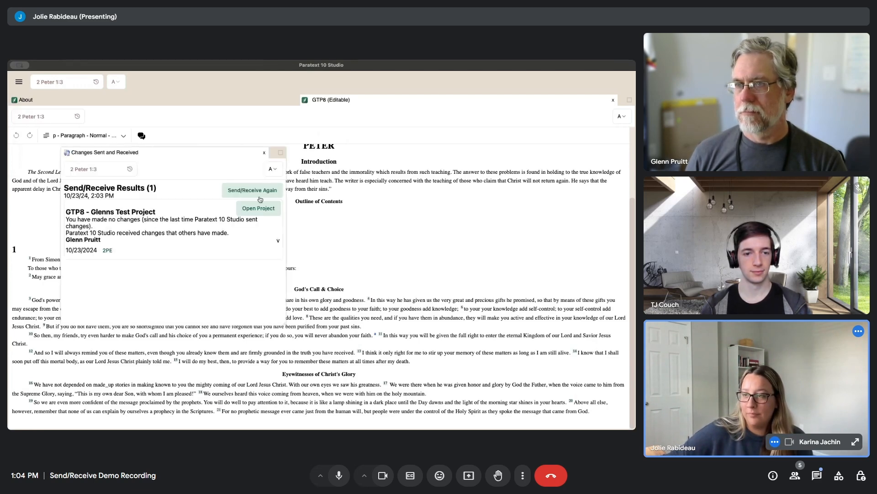
pyautogui.click(264, 154)
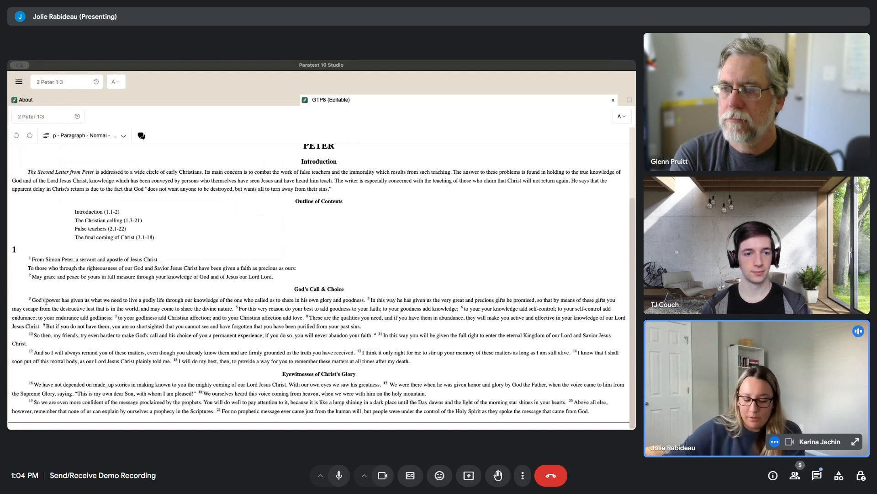
# Insert "divine" before "power" in 2 Peter 1:3, then send and receive the GTP8 project and close the results.
pyautogui.write('divine')
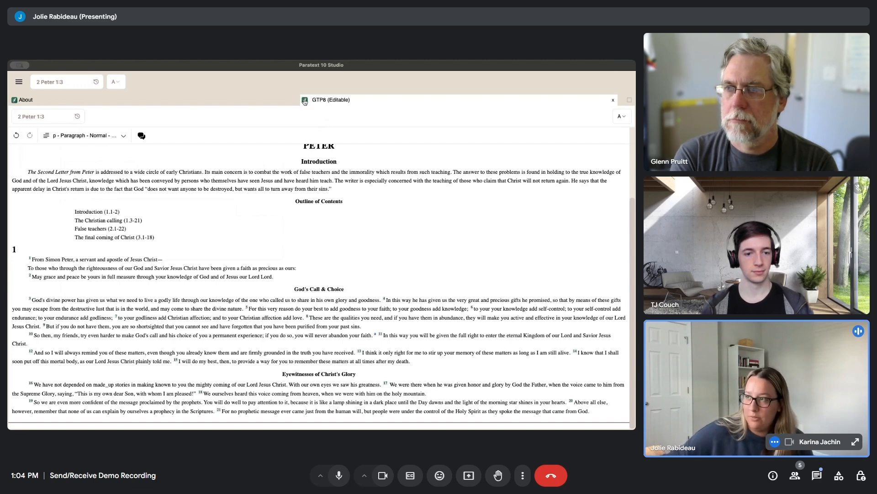
pyautogui.click(304, 99)
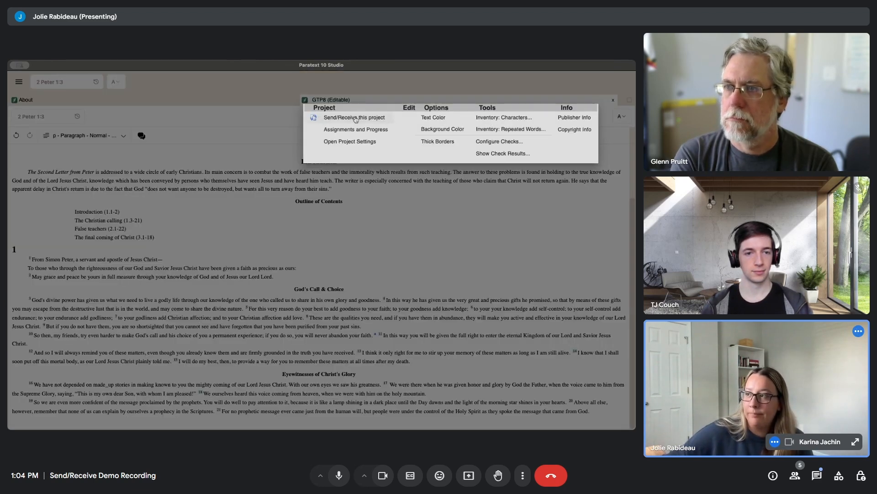
pyautogui.click(355, 118)
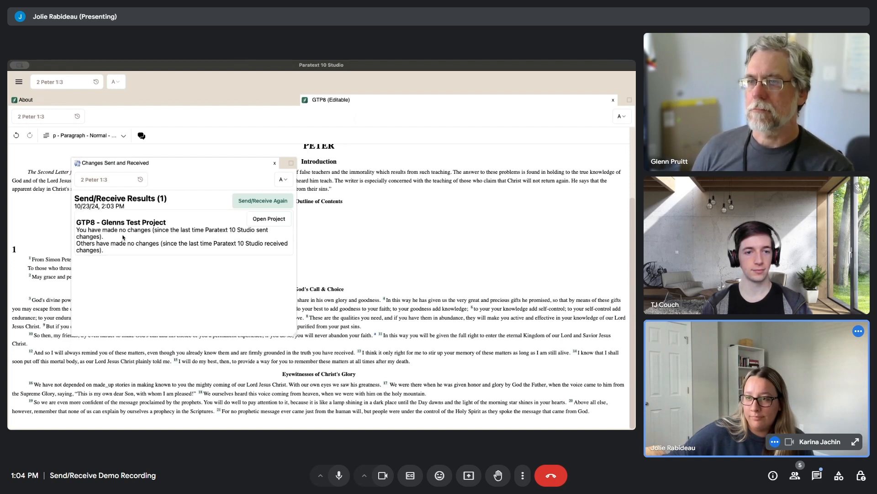
pyautogui.click(274, 164)
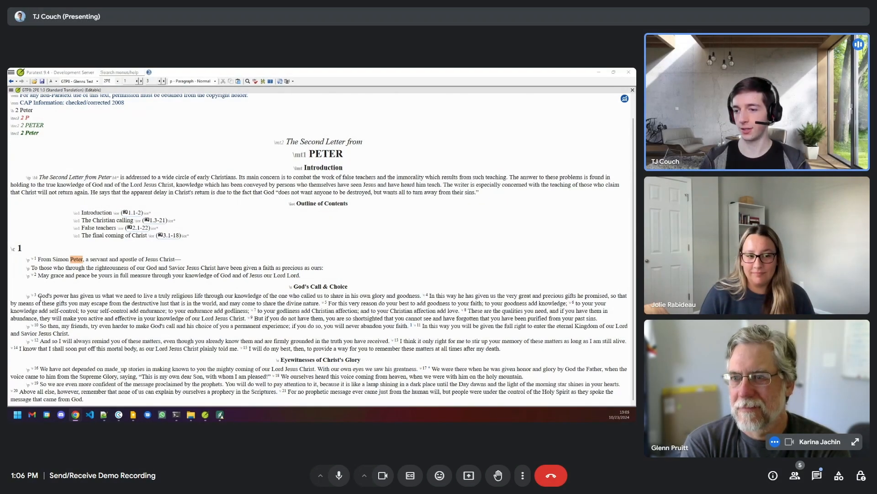
# Send and receive the GTP8 project in Paratext 9.4 to get the shared edits, and close the results.
pyautogui.click(39, 297)
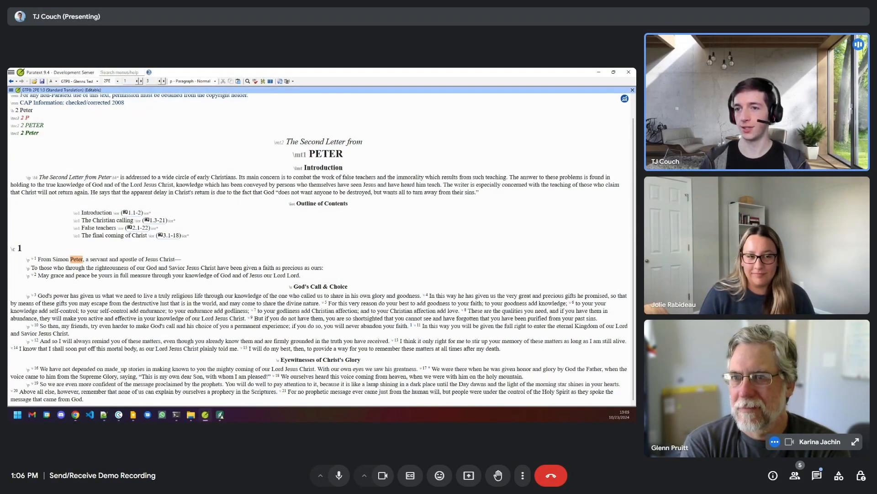
pyautogui.click(11, 90)
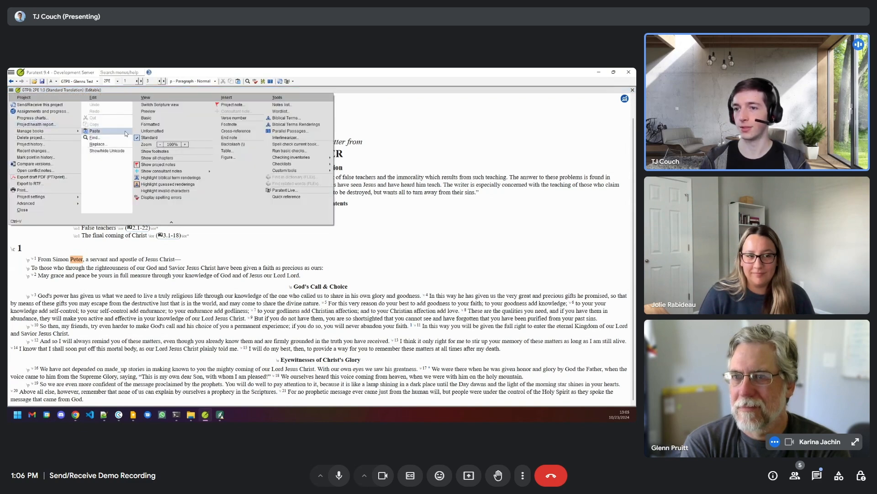
pyautogui.click(38, 105)
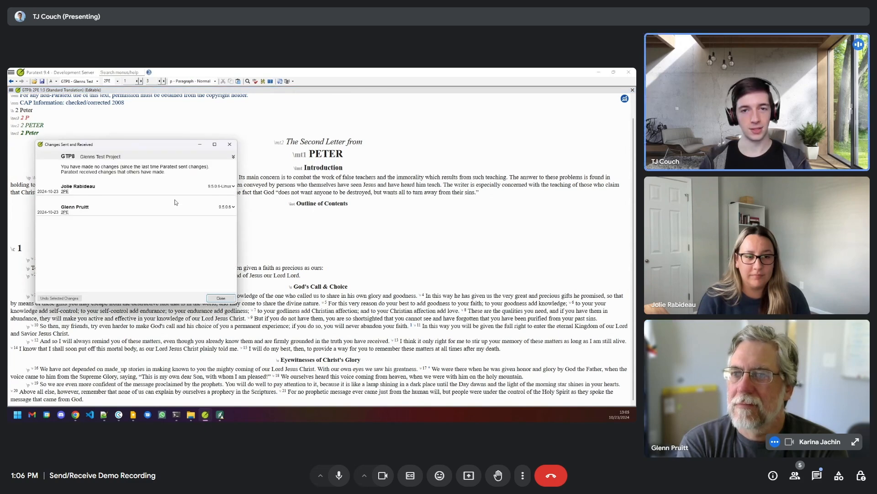
pyautogui.click(231, 145)
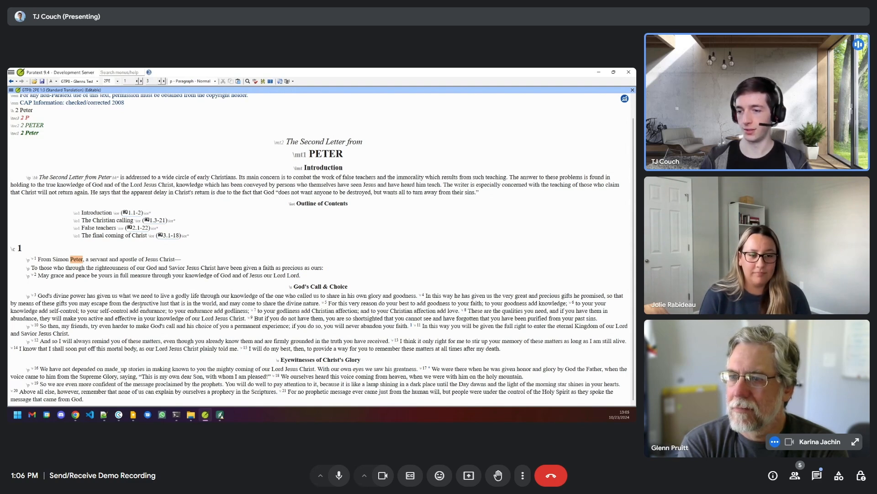
# Replace "what" with "everything" in 2 Peter 1:3, then send and receive the project and close the results.
pyautogui.doubleClick(125, 296)
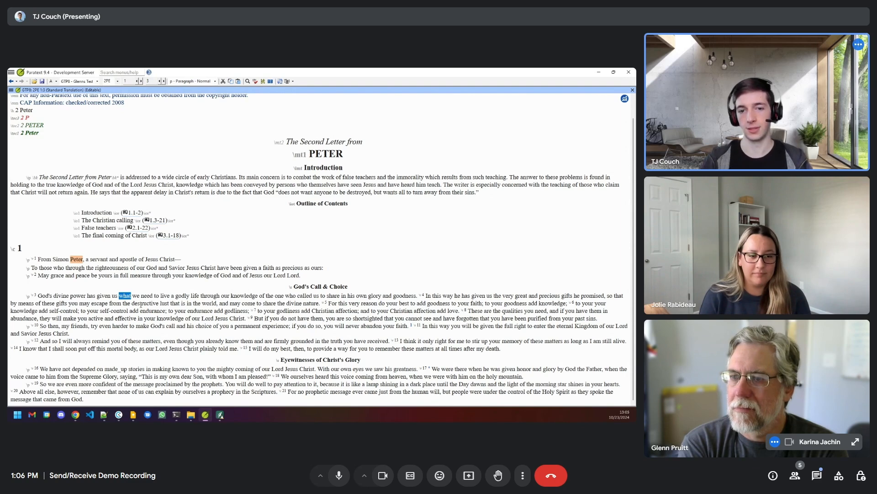
pyautogui.write('everything')
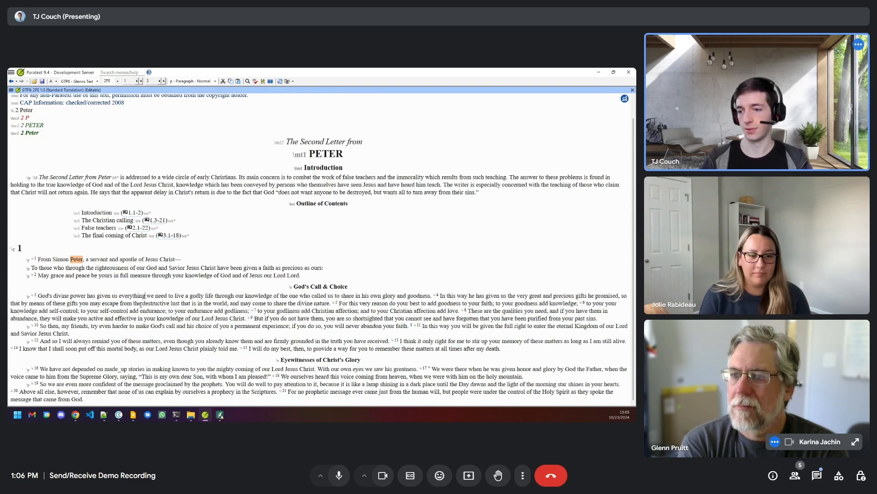
pyautogui.click(11, 90)
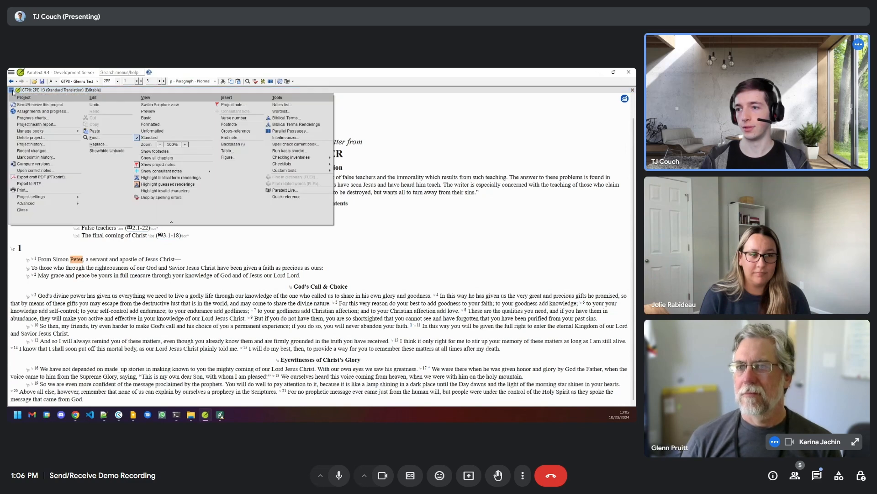
pyautogui.click(59, 106)
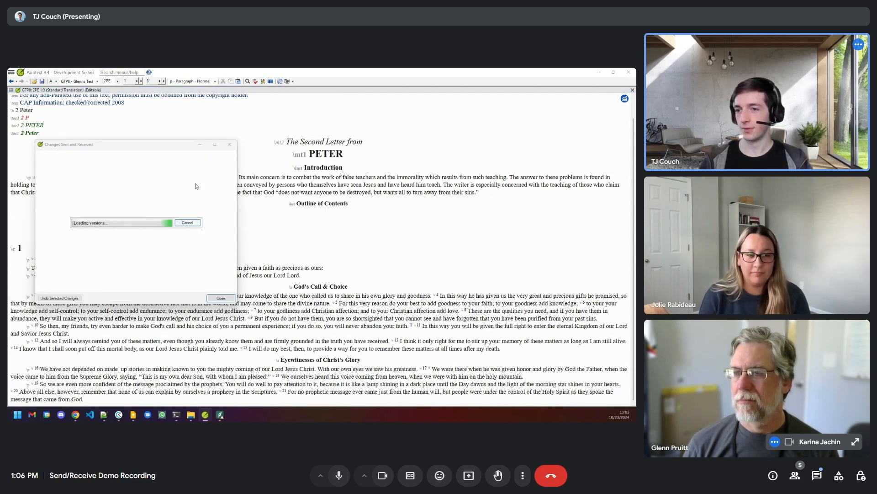
pyautogui.click(230, 144)
# Switch to Paratext 10 Studio, send and receive the GTP8 project there, and close the results.
pyautogui.click(219, 414)
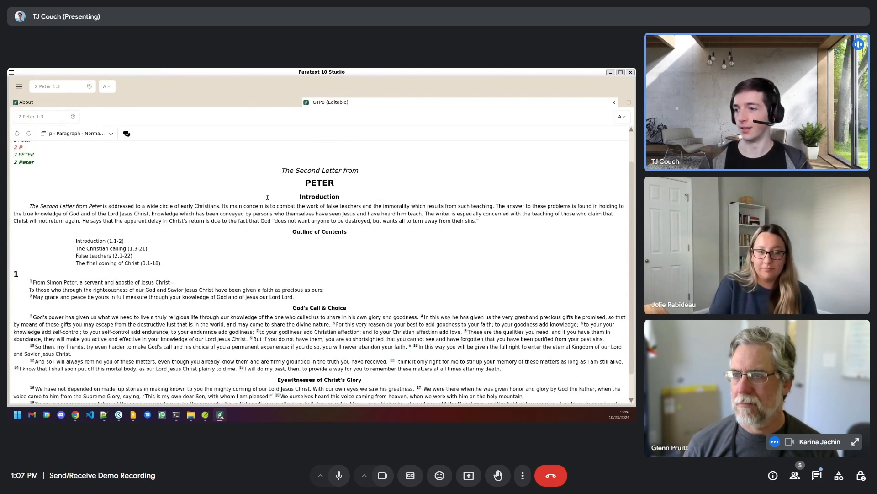
pyautogui.click(306, 103)
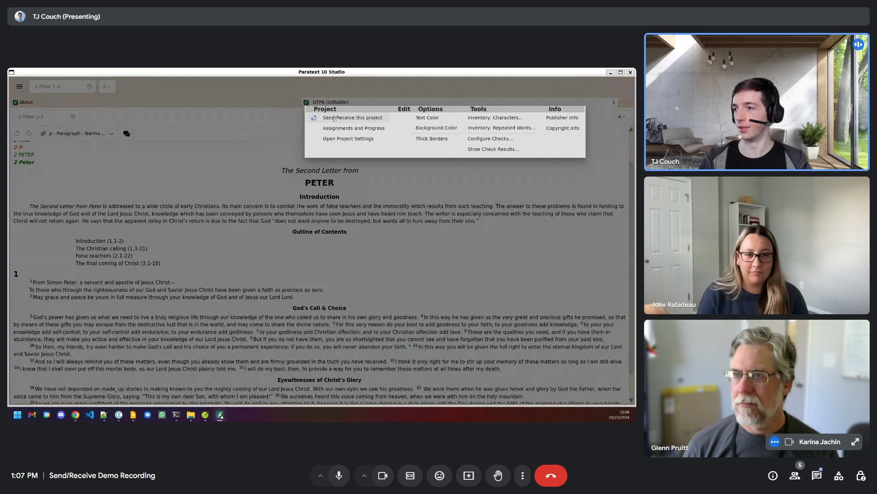
pyautogui.click(350, 118)
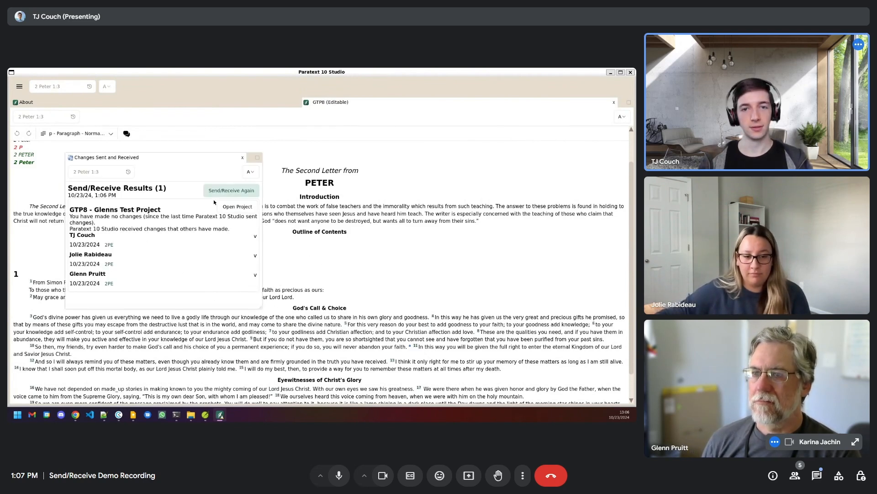
pyautogui.click(244, 158)
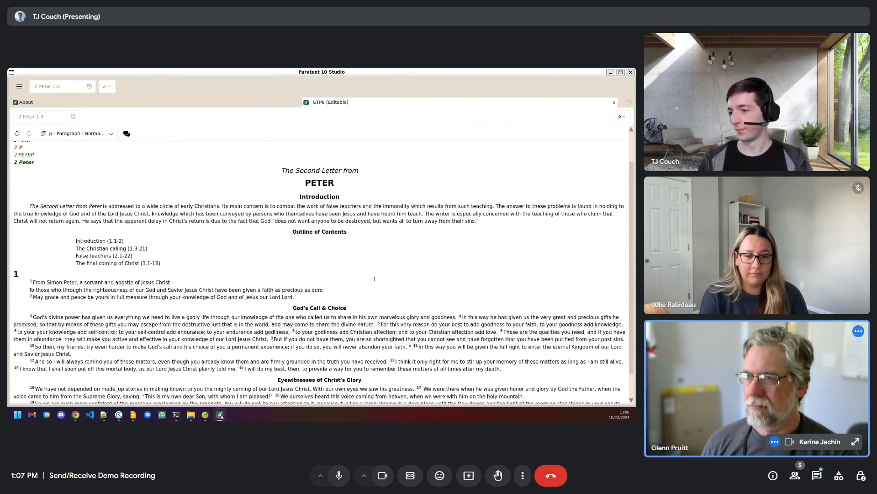
# Run Send/Receive on GTP8 to share the "marvelous" edit in 2 Peter 1:3, and close the results.
pyautogui.click(308, 104)
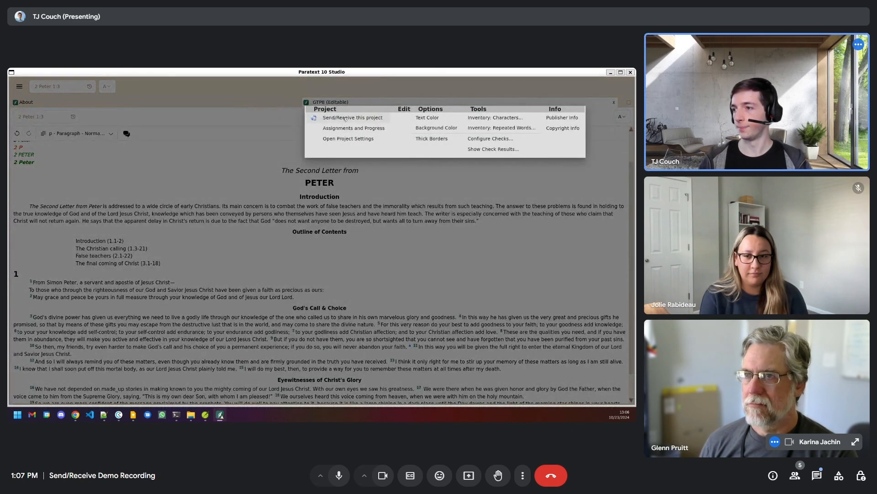
pyautogui.click(345, 118)
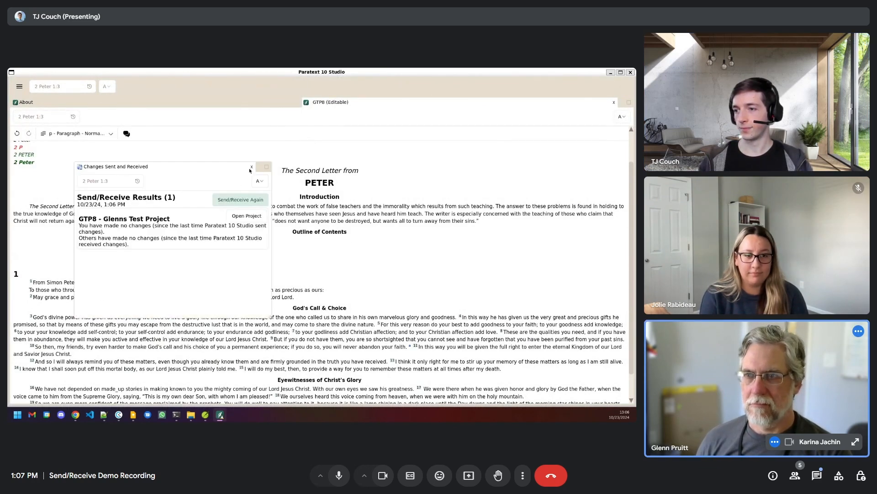
pyautogui.click(252, 166)
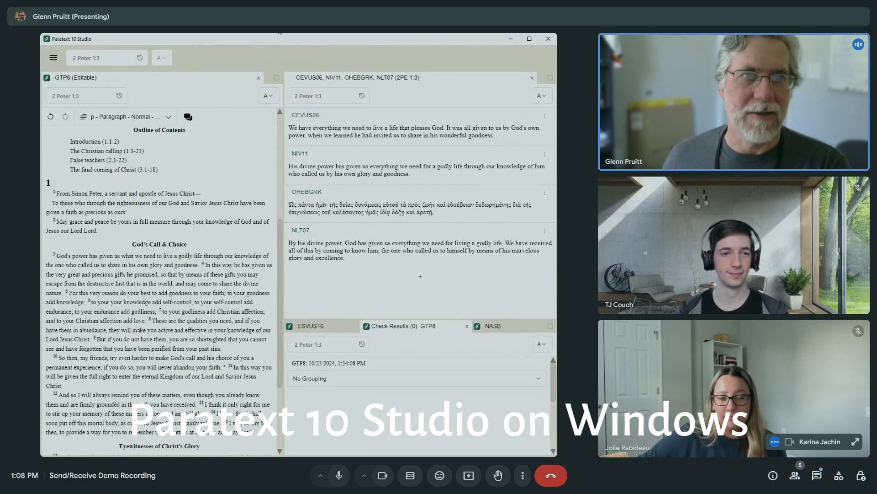
# Send and receive the GTP8 project to collect the others' edits, then select the full text of 2 Peter 1:3.
pyautogui.click(48, 76)
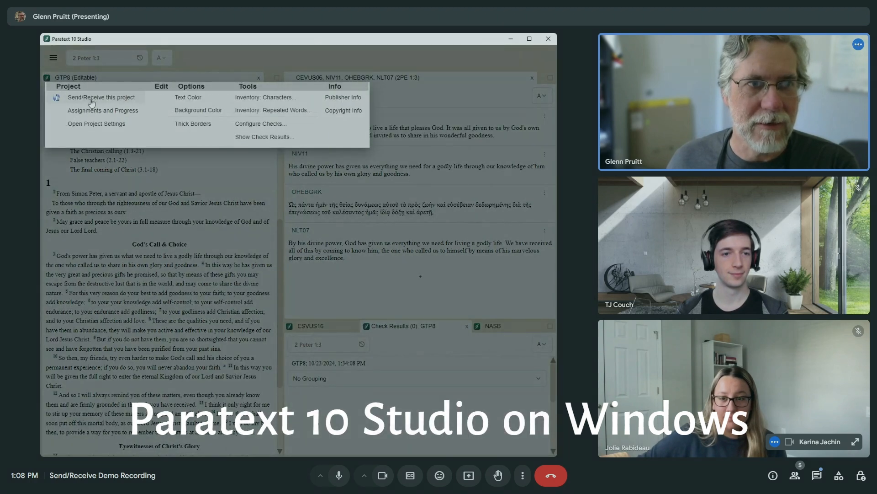
pyautogui.click(91, 99)
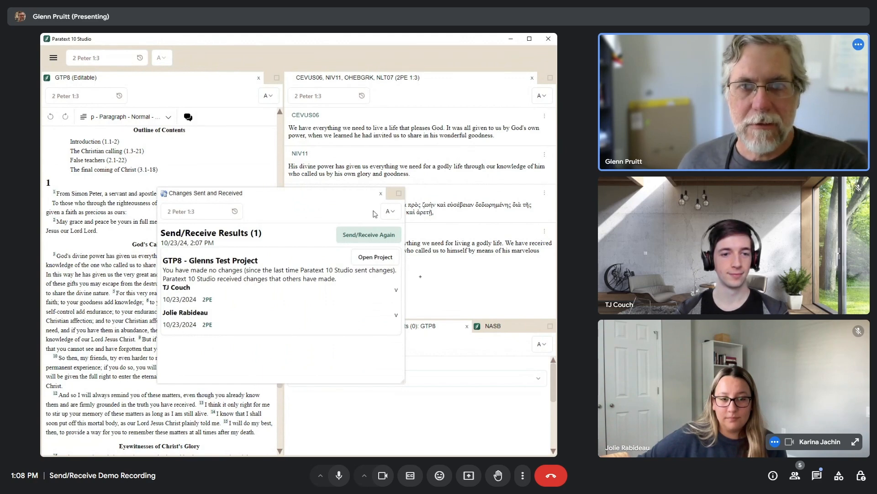
pyautogui.click(381, 193)
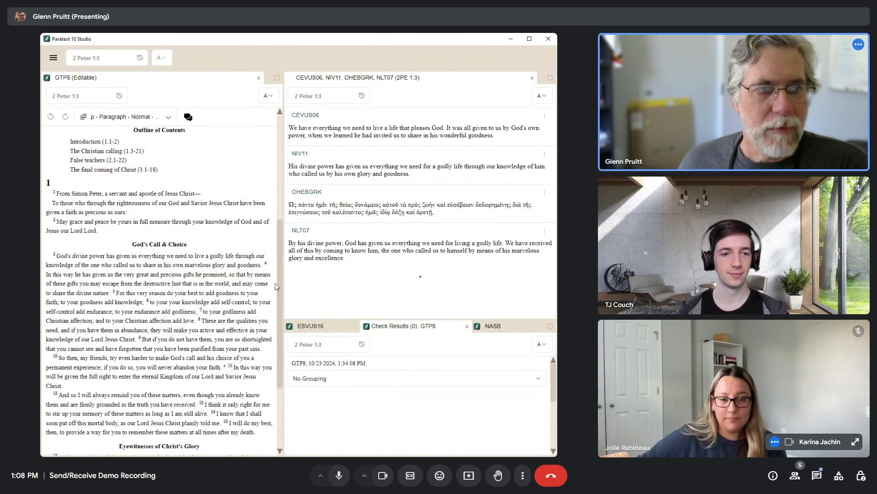
pyautogui.click(59, 256)
pyautogui.moveTo(59, 255); pyautogui.dragTo(261, 266)
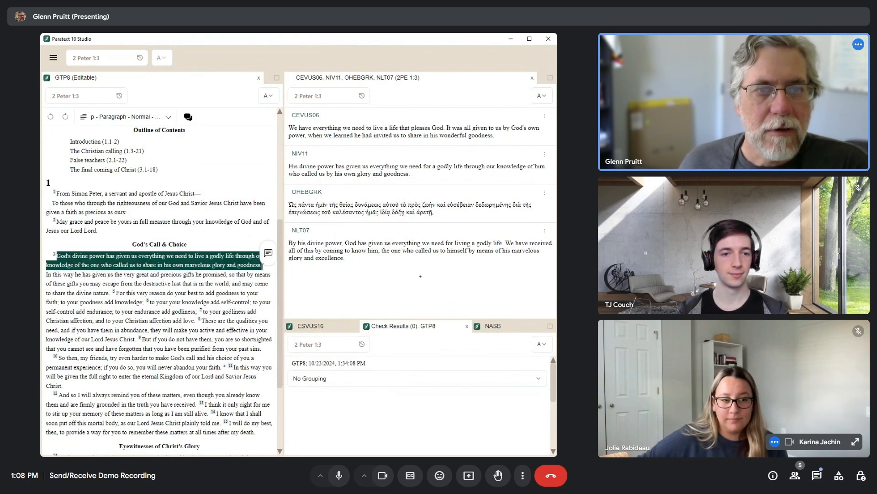